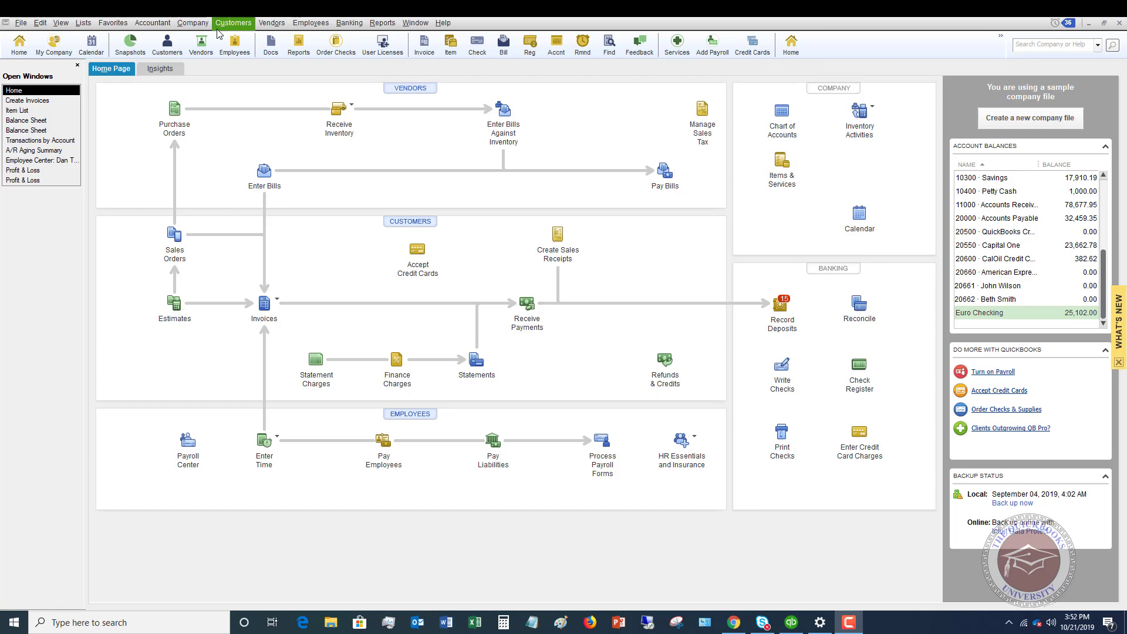
- Open the bills to be paid and select the C.U. Electric bill due 12/30/2023
{"action": "left_click", "coordinate": [268, 24]}
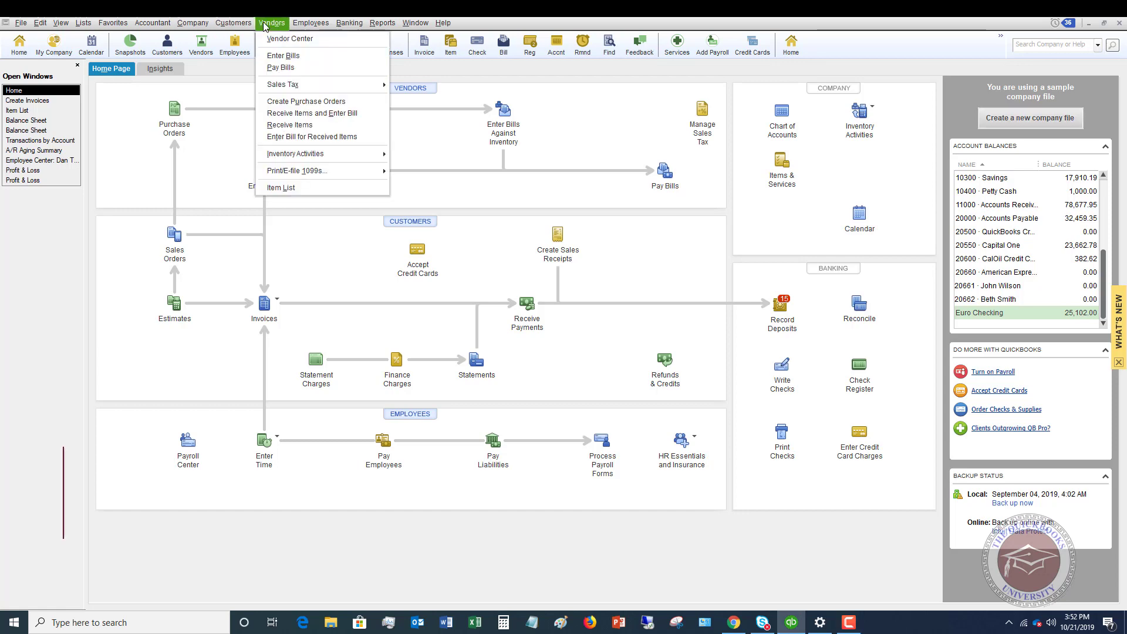
{"action": "left_click", "coordinate": [281, 67]}
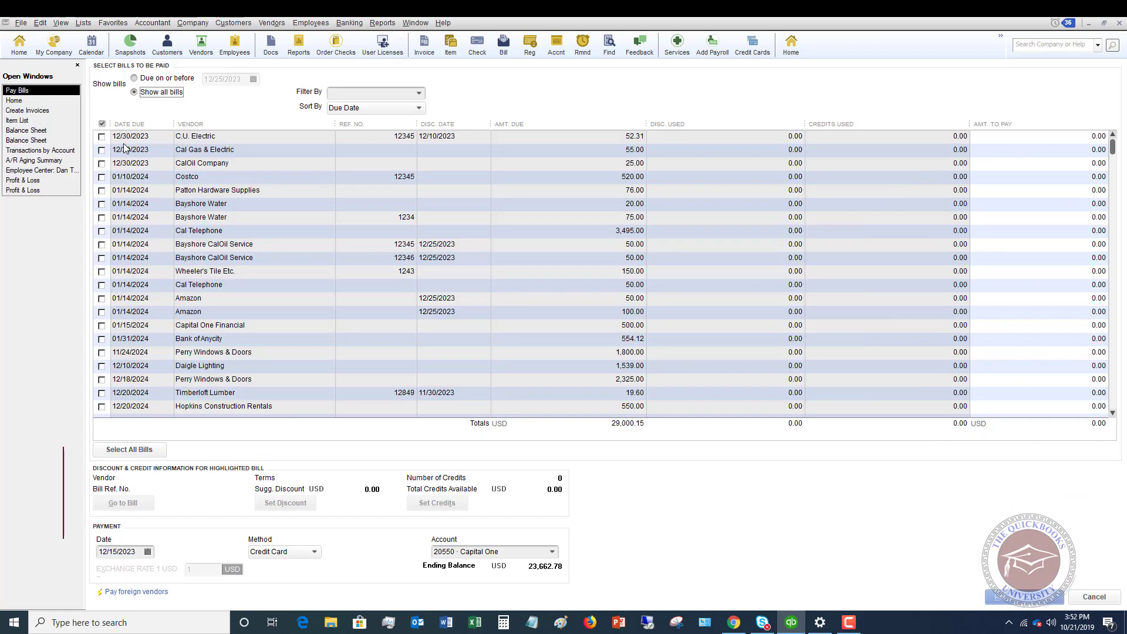
{"action": "left_click", "coordinate": [101, 136]}
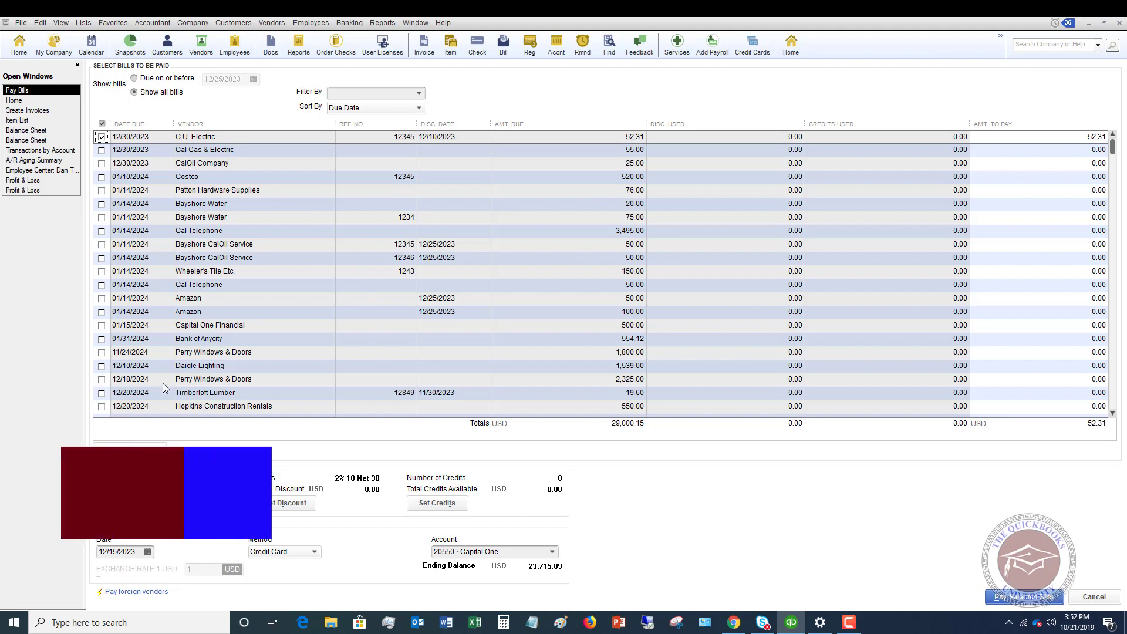
- Pay the selected bill by check marked to be printed, and finish the payment without printing the check yet
{"action": "left_click", "coordinate": [316, 552]}
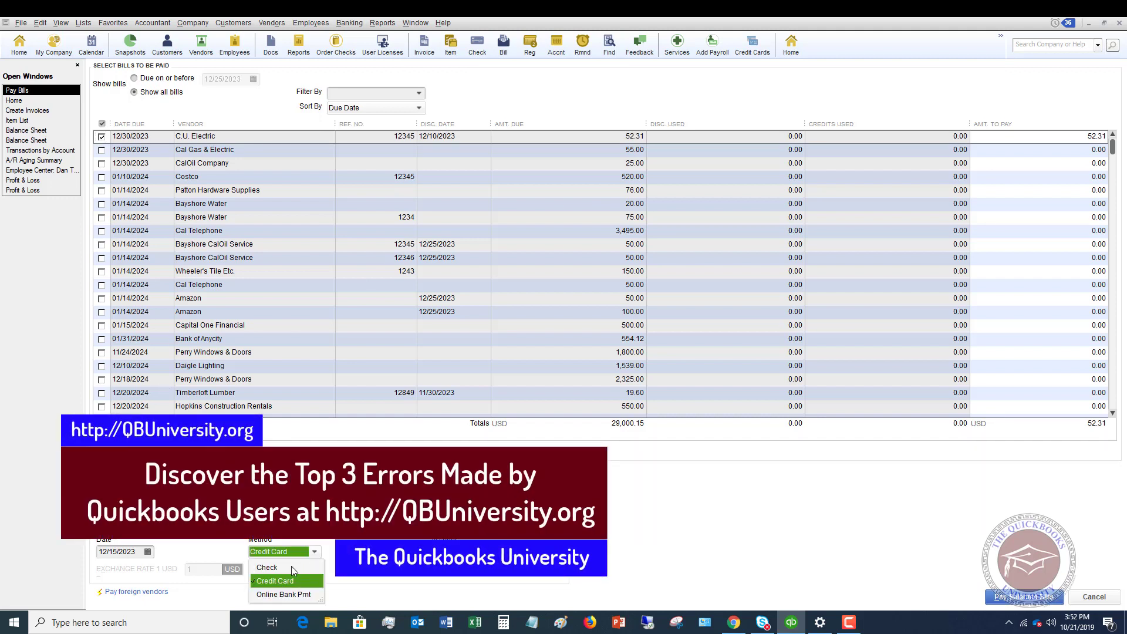
{"action": "left_click", "coordinate": [292, 566]}
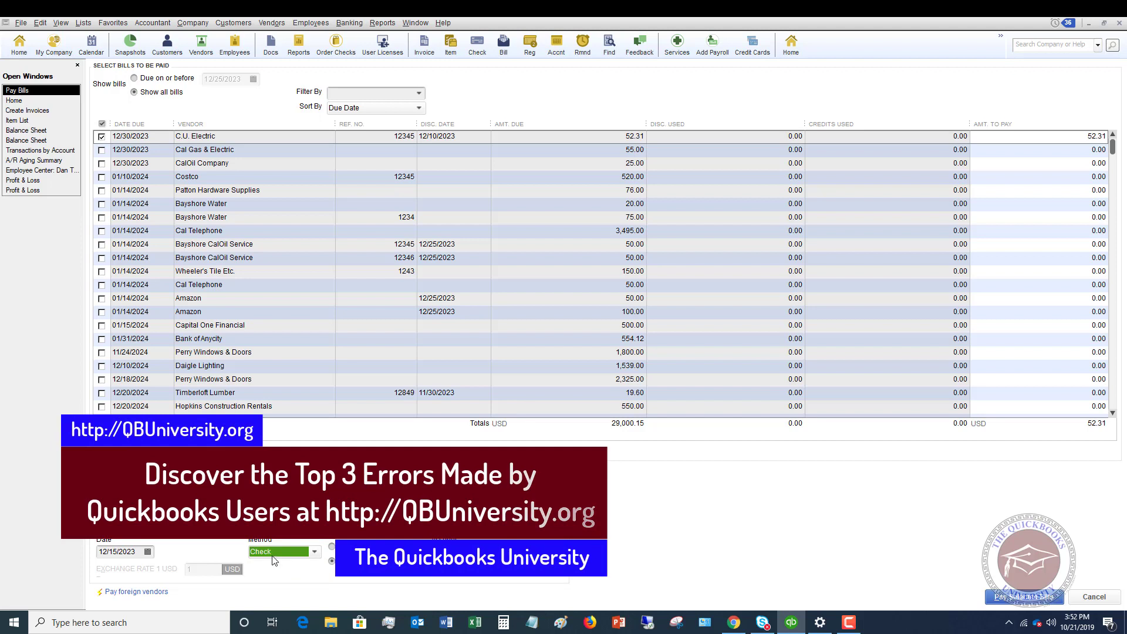
{"action": "left_click", "coordinate": [333, 560]}
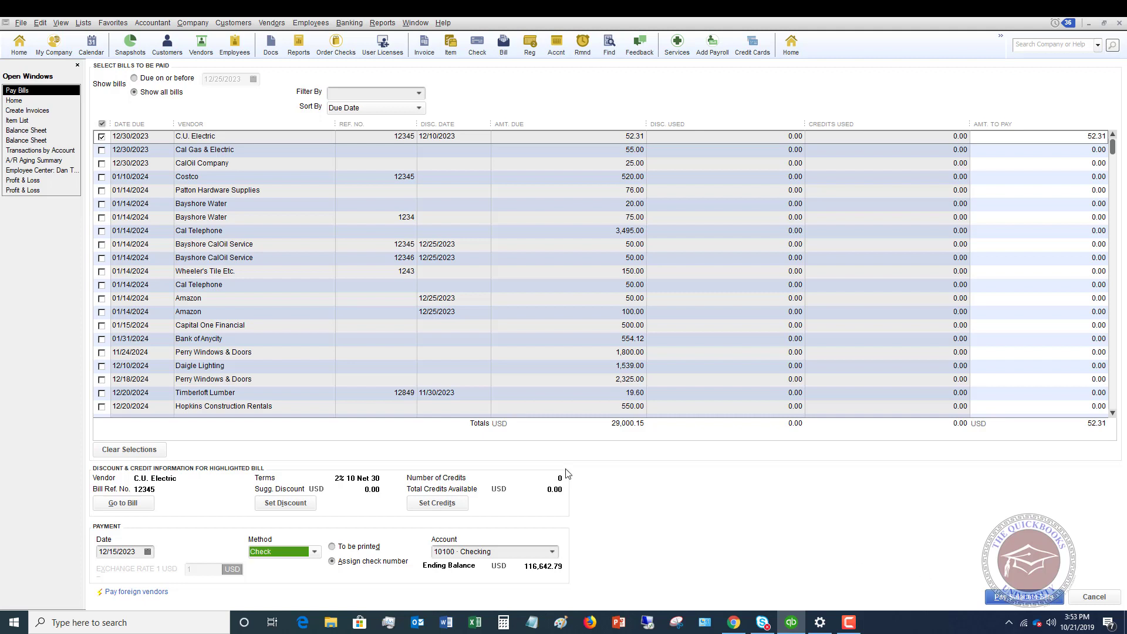
{"action": "left_click", "coordinate": [333, 547]}
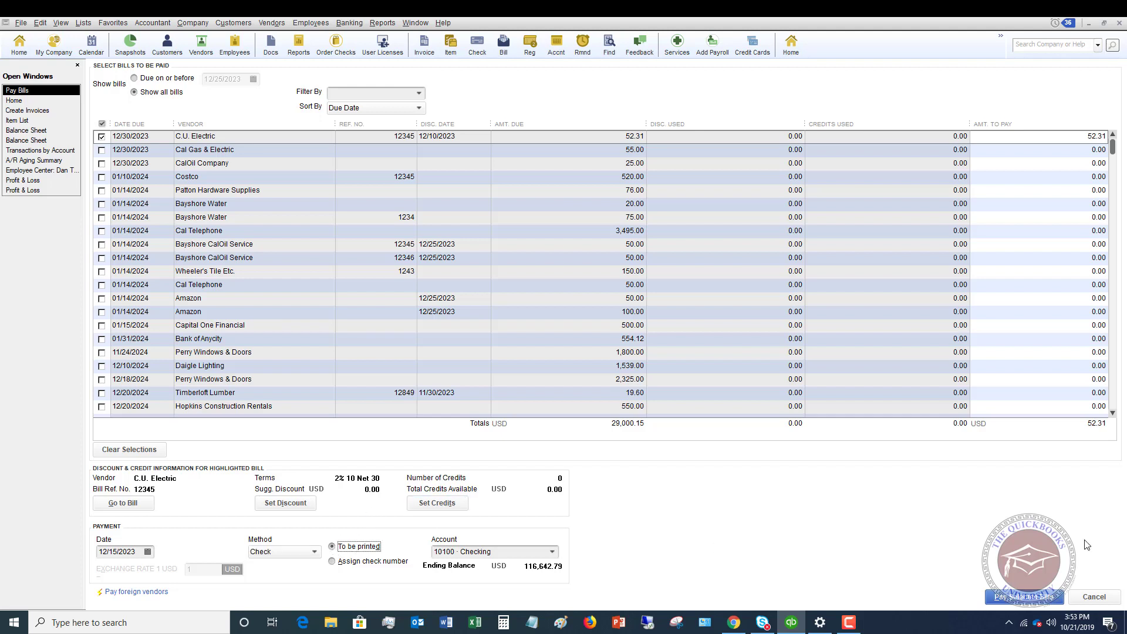
{"action": "left_click", "coordinate": [1031, 597]}
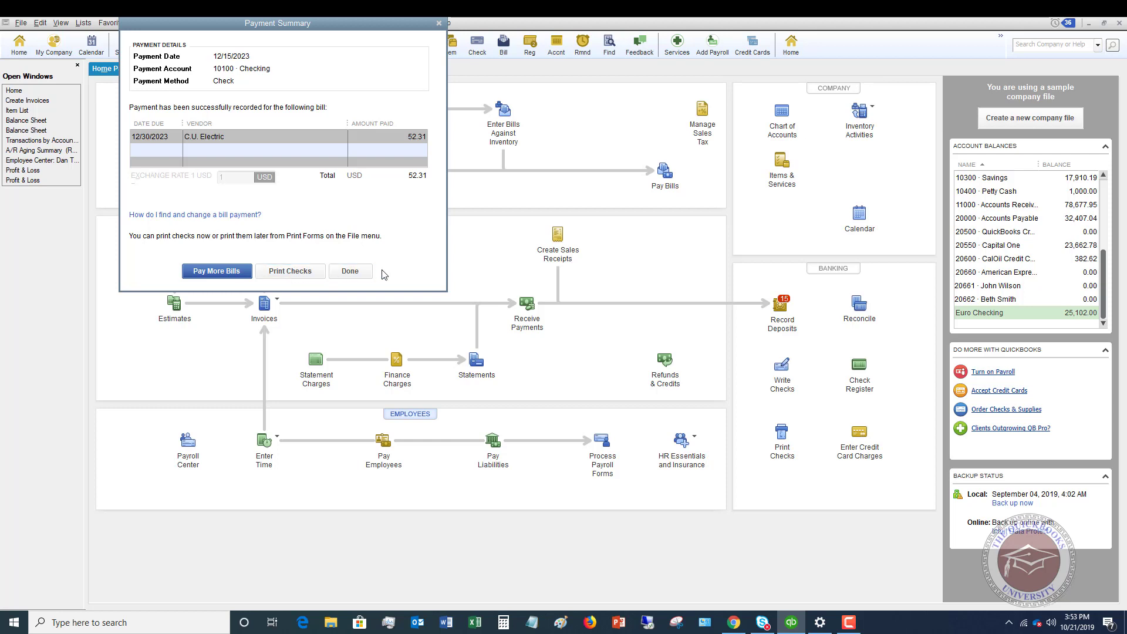
{"action": "left_click", "coordinate": [351, 271]}
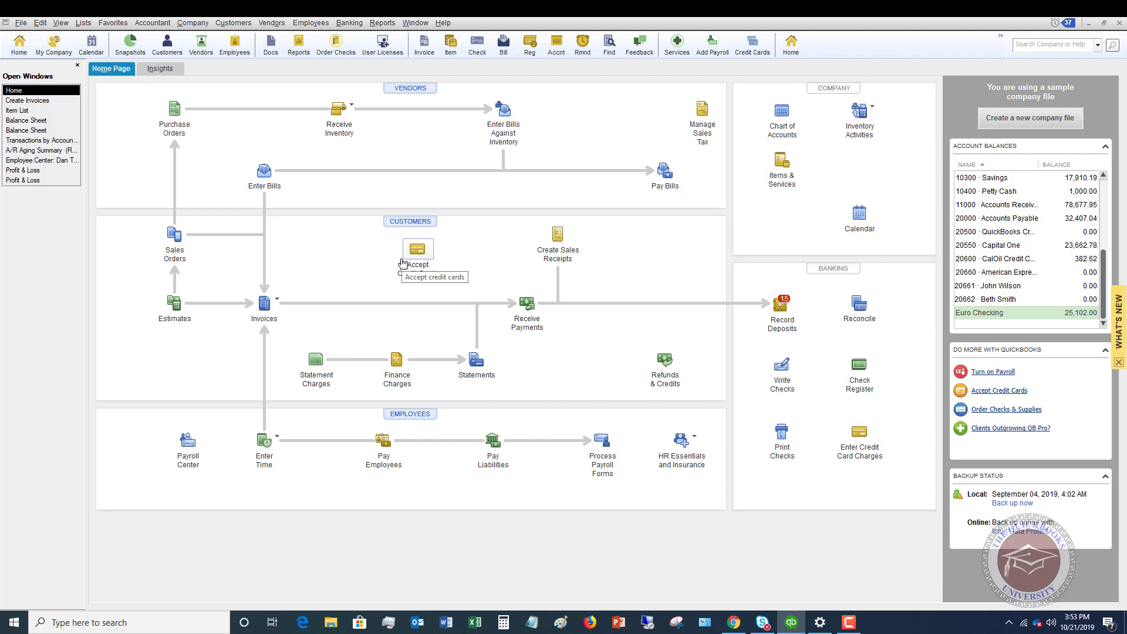
- Open the selection of checks to print from the print forms
{"action": "left_click", "coordinate": [22, 23]}
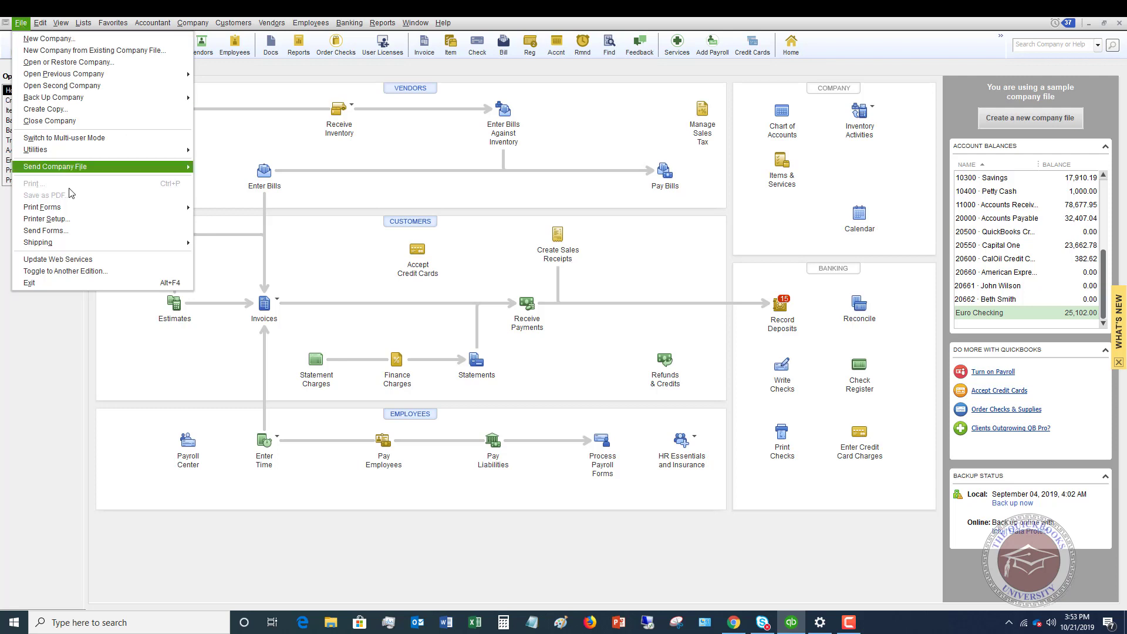
{"action": "mouse_move", "coordinate": [69, 211]}
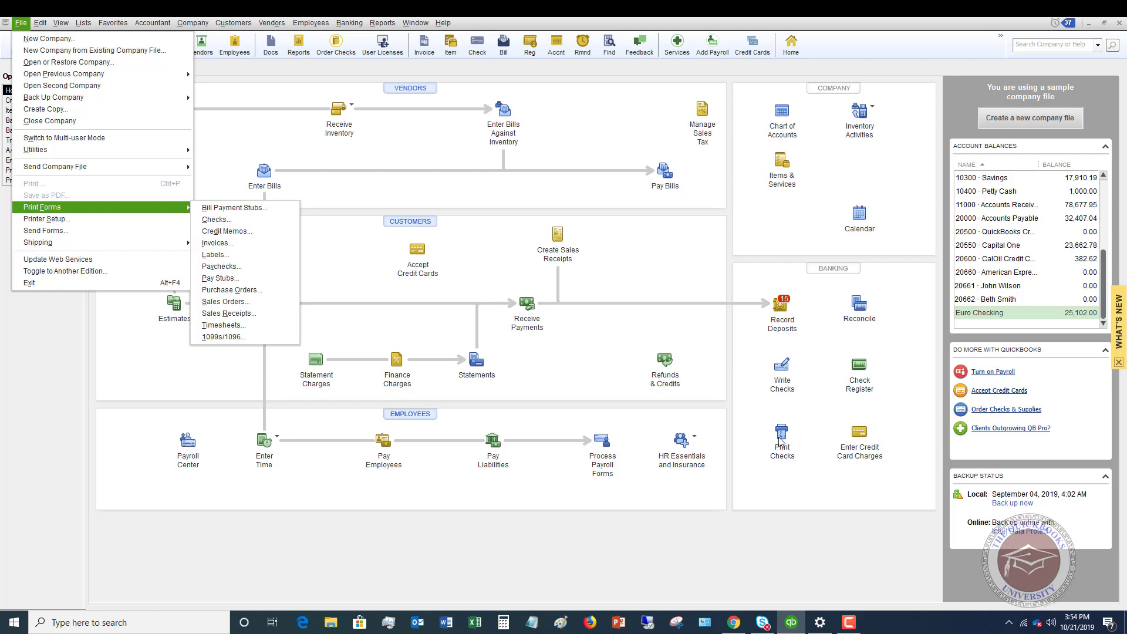
{"action": "left_click", "coordinate": [216, 220]}
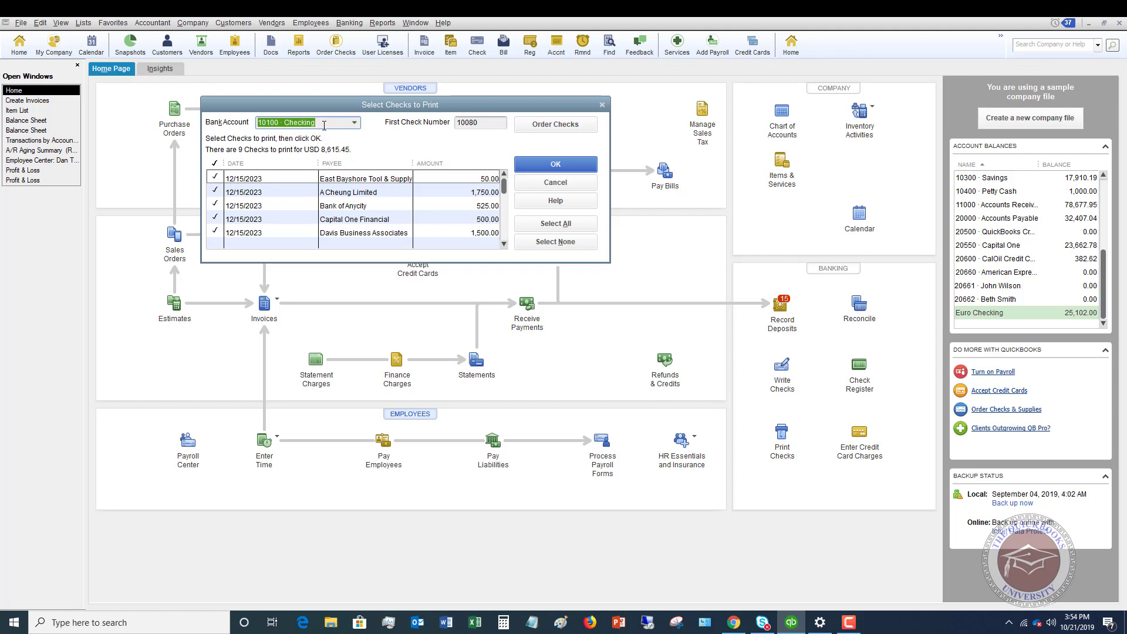
- Deselect the checks for A Cheung Limited, Bank of Anycity, Capital One Financial and Davis Business Associates, and clear all remaining selections
{"action": "left_click", "coordinate": [214, 192]}
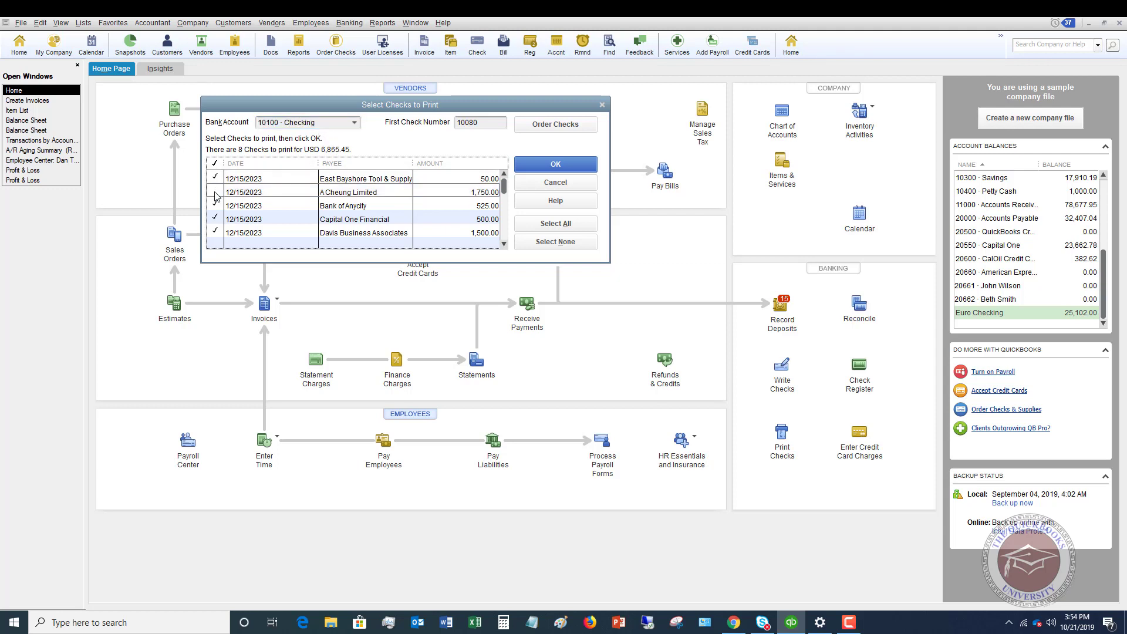
{"action": "left_click", "coordinate": [215, 206]}
{"action": "left_click", "coordinate": [215, 219]}
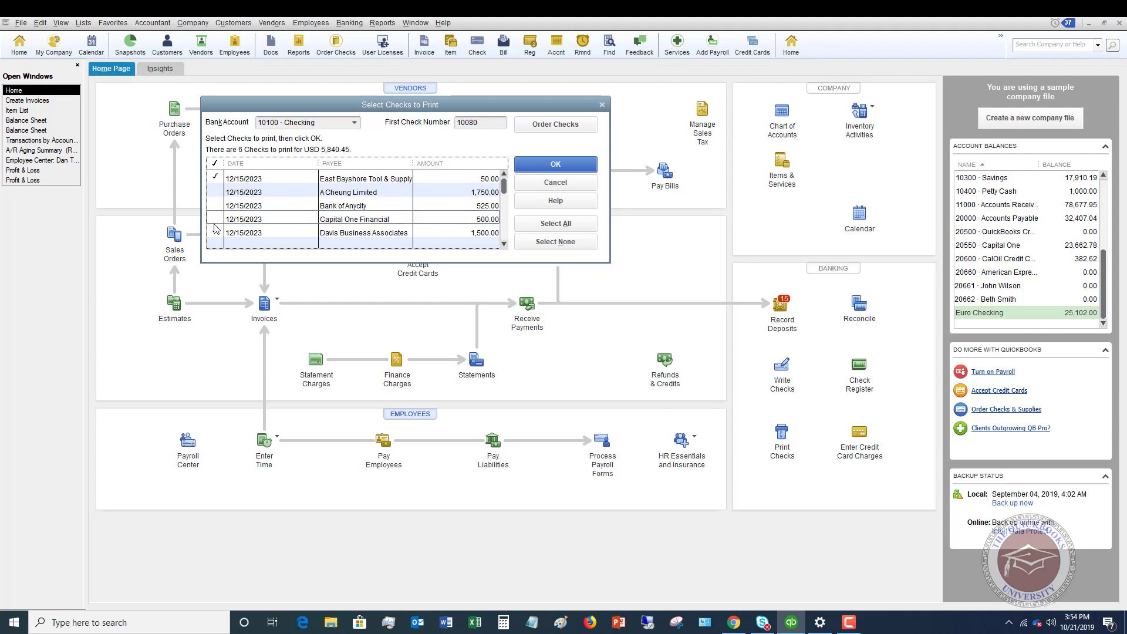
{"action": "left_click", "coordinate": [215, 232]}
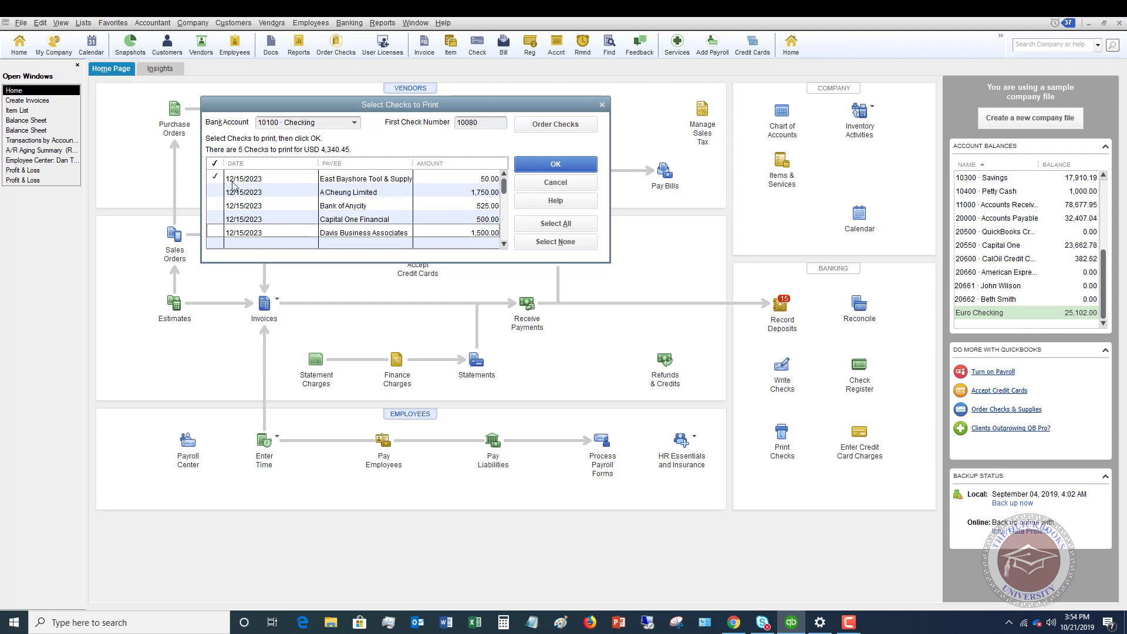
{"action": "scroll", "coordinate": [233, 185], "scroll_direction": "down", "scroll_amount": 4}
{"action": "scroll", "coordinate": [234, 186], "scroll_direction": "up", "scroll_amount": 4}
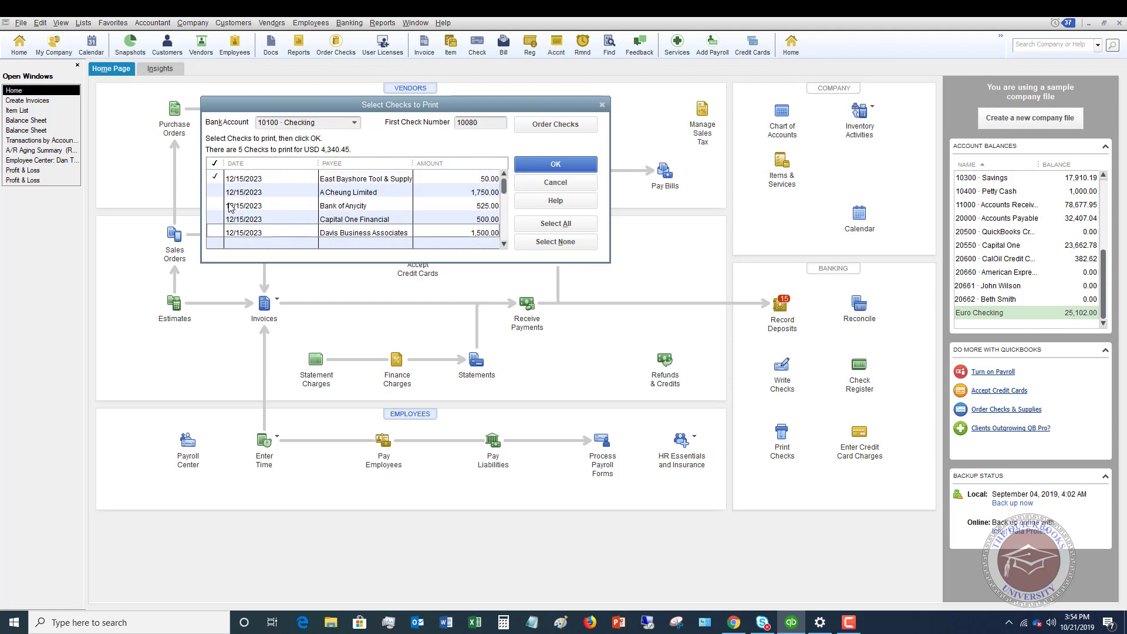
{"action": "left_click", "coordinate": [562, 248]}
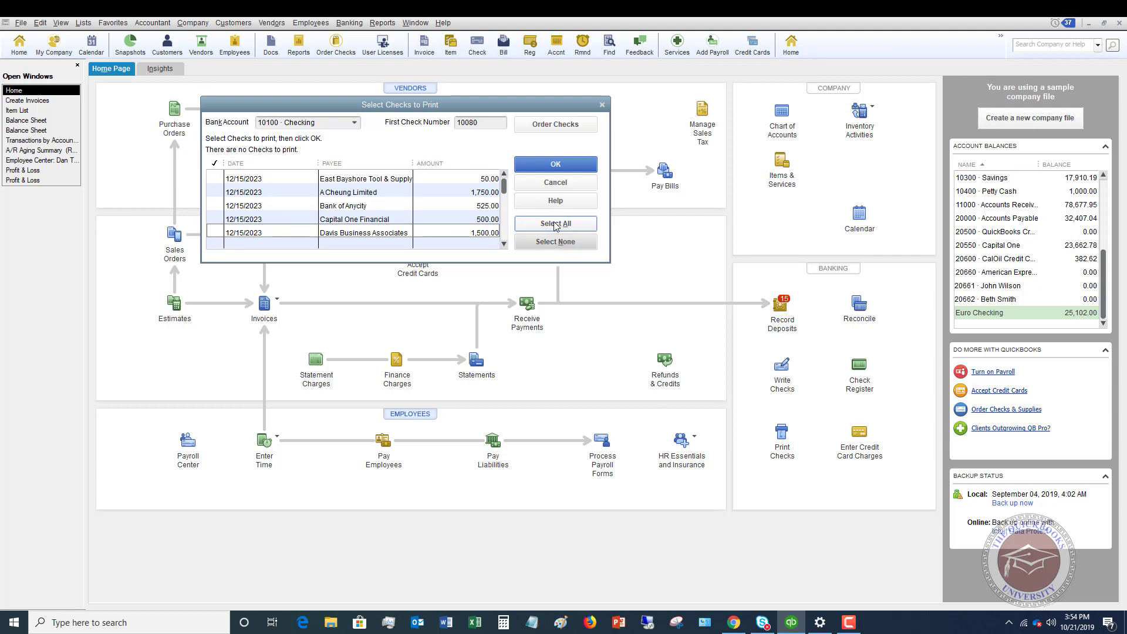
- Select all checks for printing and continue to the check print settings
{"action": "left_click", "coordinate": [556, 224]}
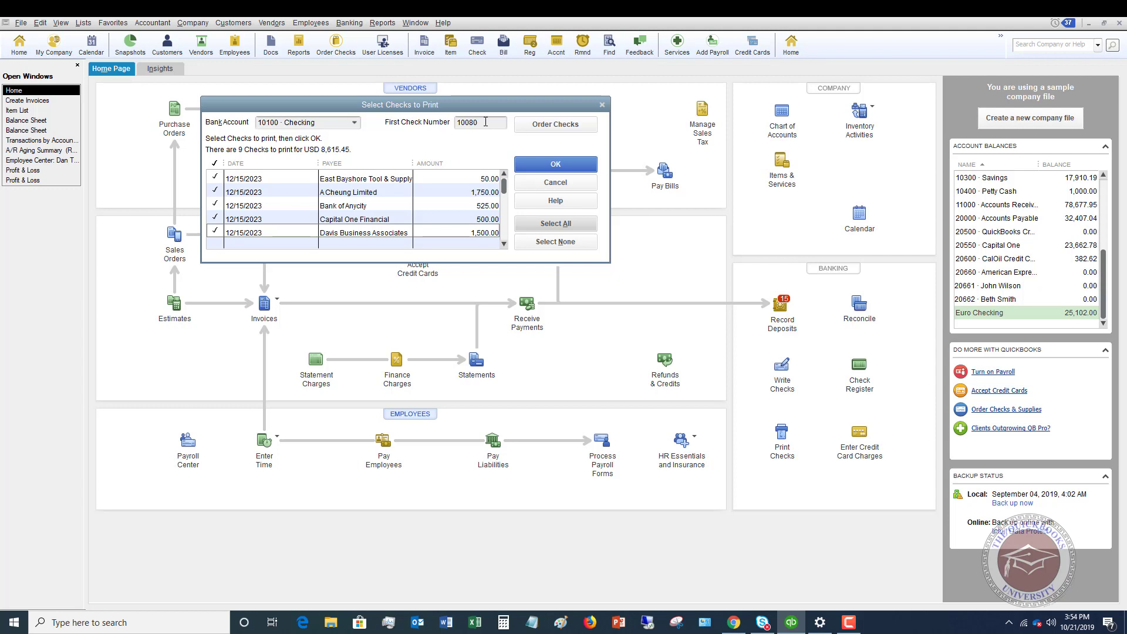
{"action": "left_click", "coordinate": [556, 165]}
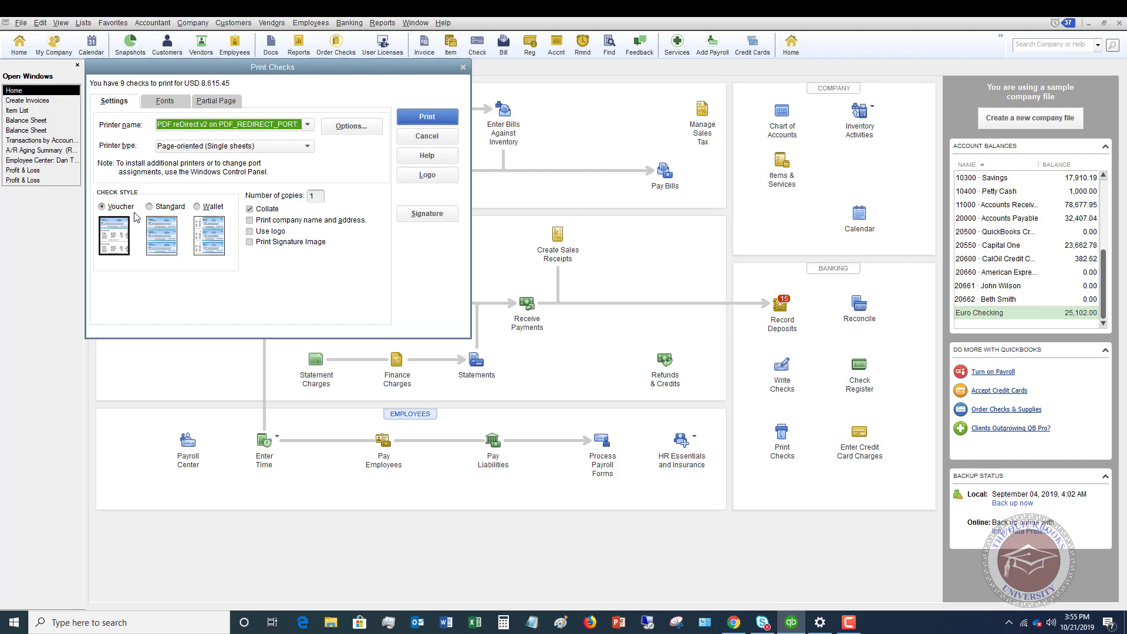
- Try the Standard and Wallet check styles, view the wallet check type options, and return to the Voucher style
{"action": "left_click", "coordinate": [153, 209]}
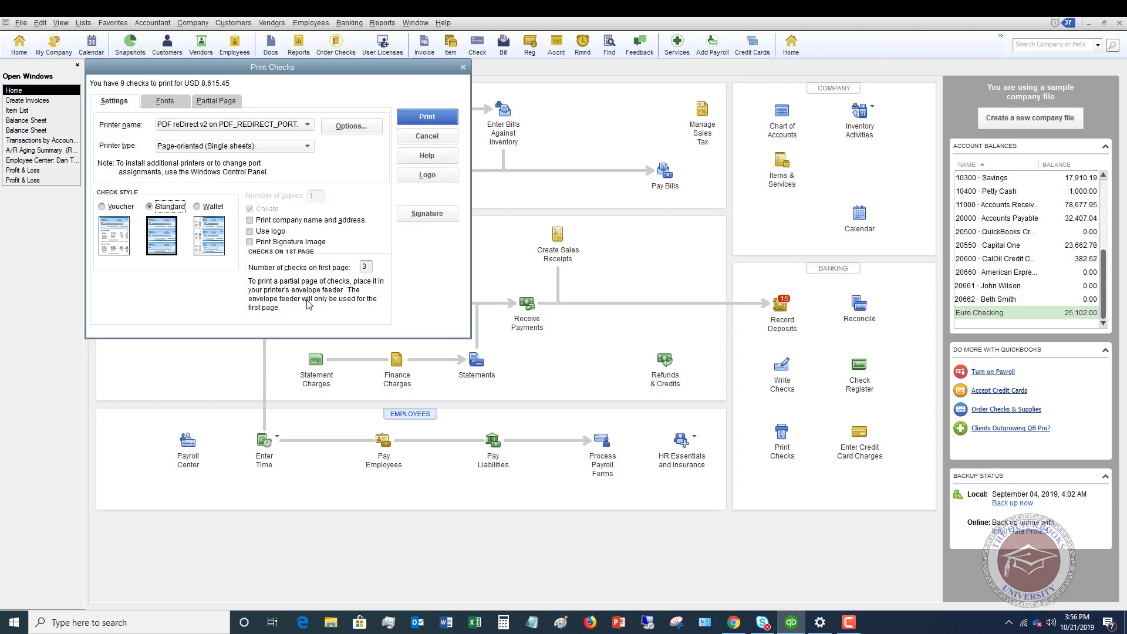
{"action": "left_click", "coordinate": [198, 209]}
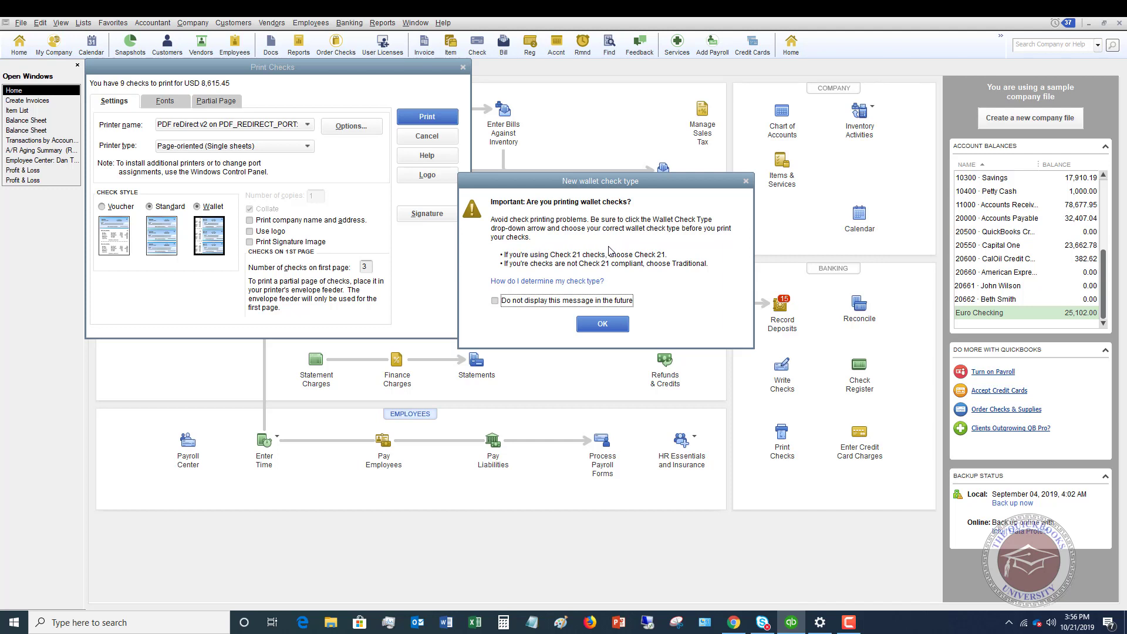
{"action": "left_click", "coordinate": [603, 324]}
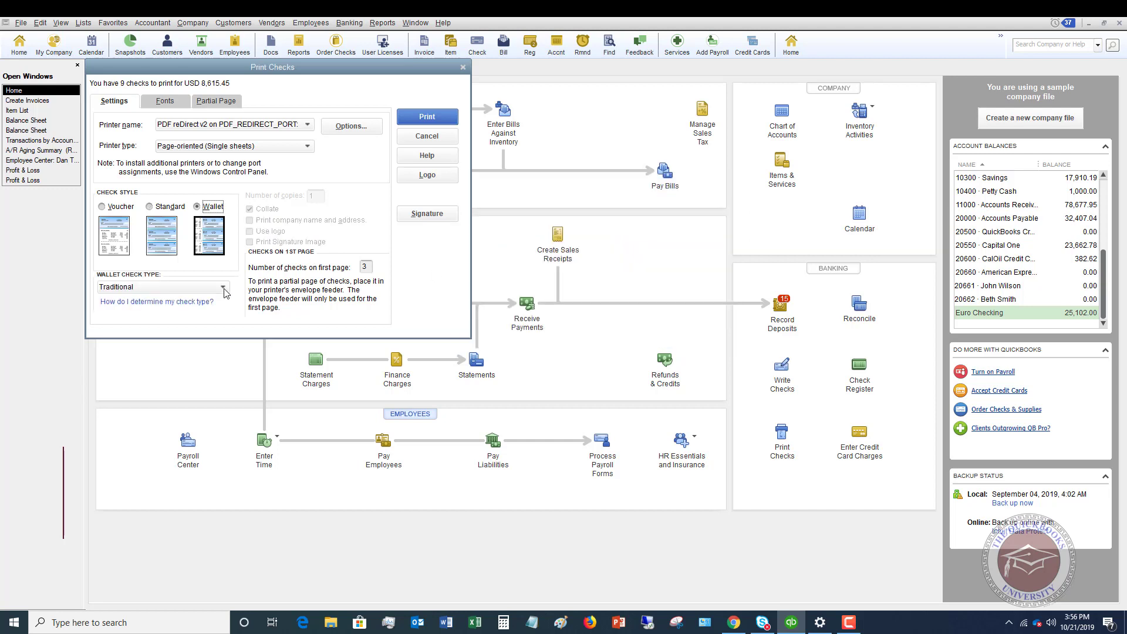
{"action": "left_click", "coordinate": [223, 288]}
{"action": "left_click", "coordinate": [225, 291]}
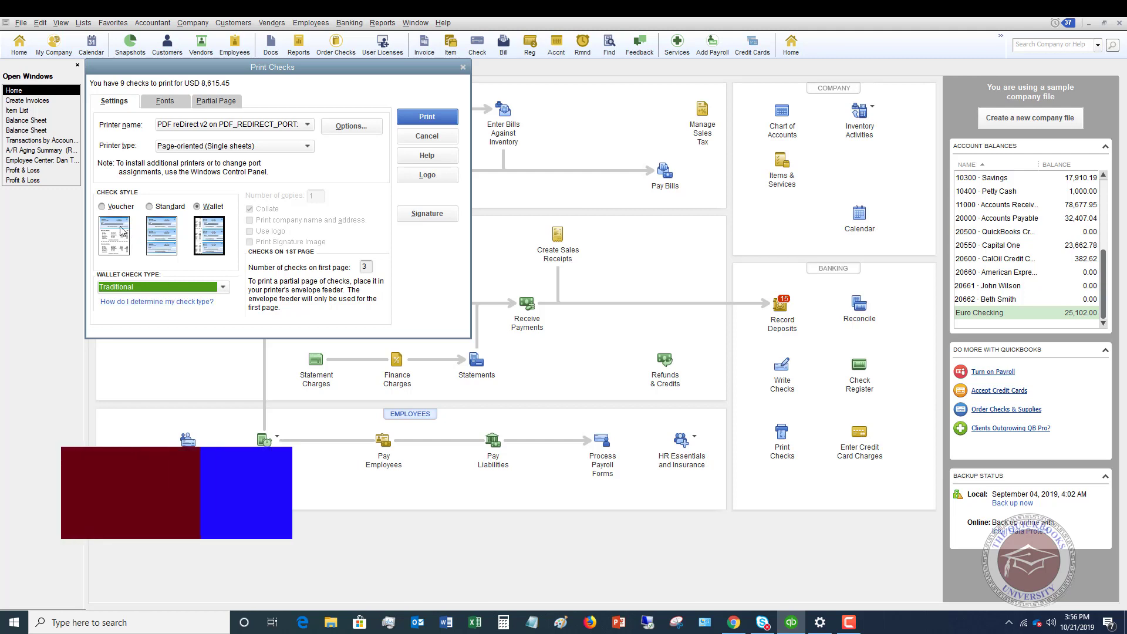
{"action": "left_click", "coordinate": [103, 208]}
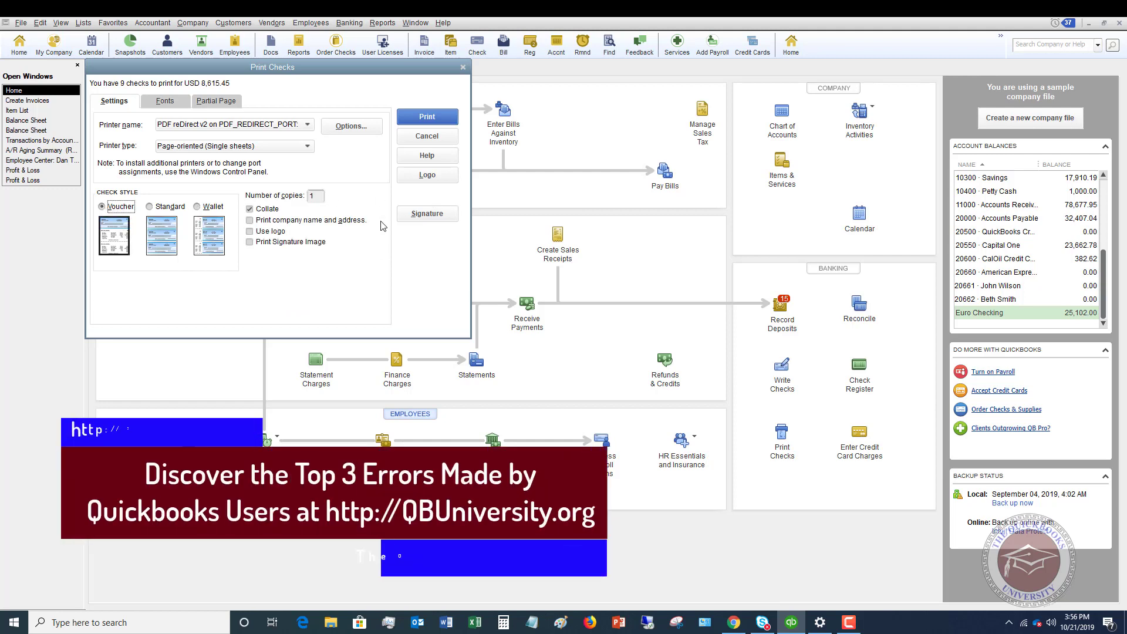
- Try the company name, logo and signature image printing options, cancelling the logo and signature file selection
{"action": "left_click", "coordinate": [250, 222]}
{"action": "left_click", "coordinate": [251, 232]}
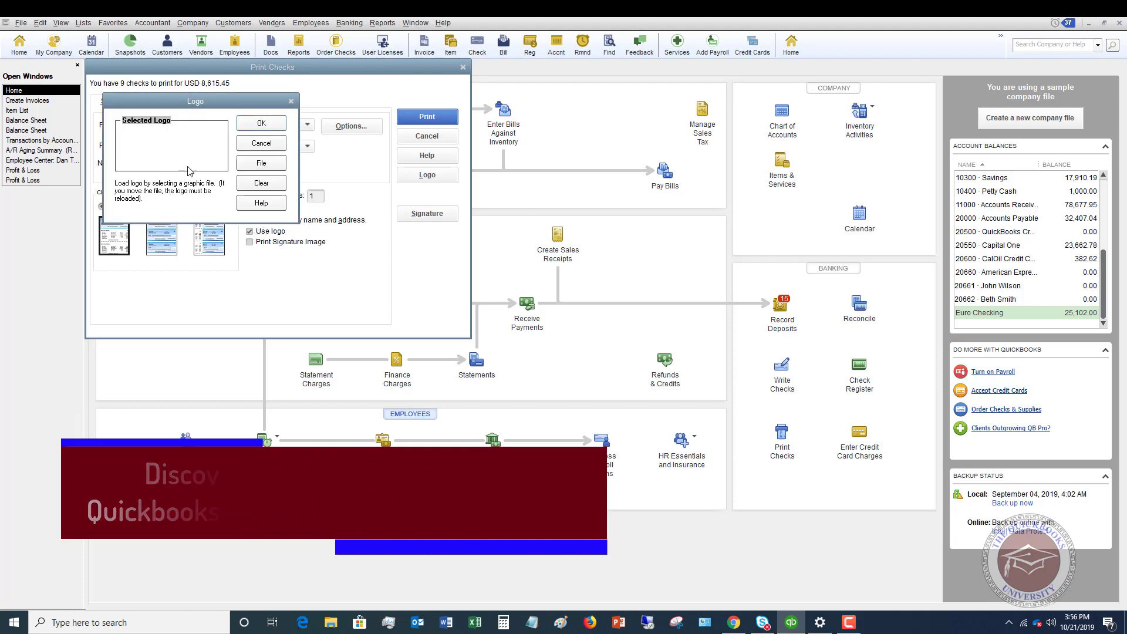
{"action": "left_click", "coordinate": [261, 143]}
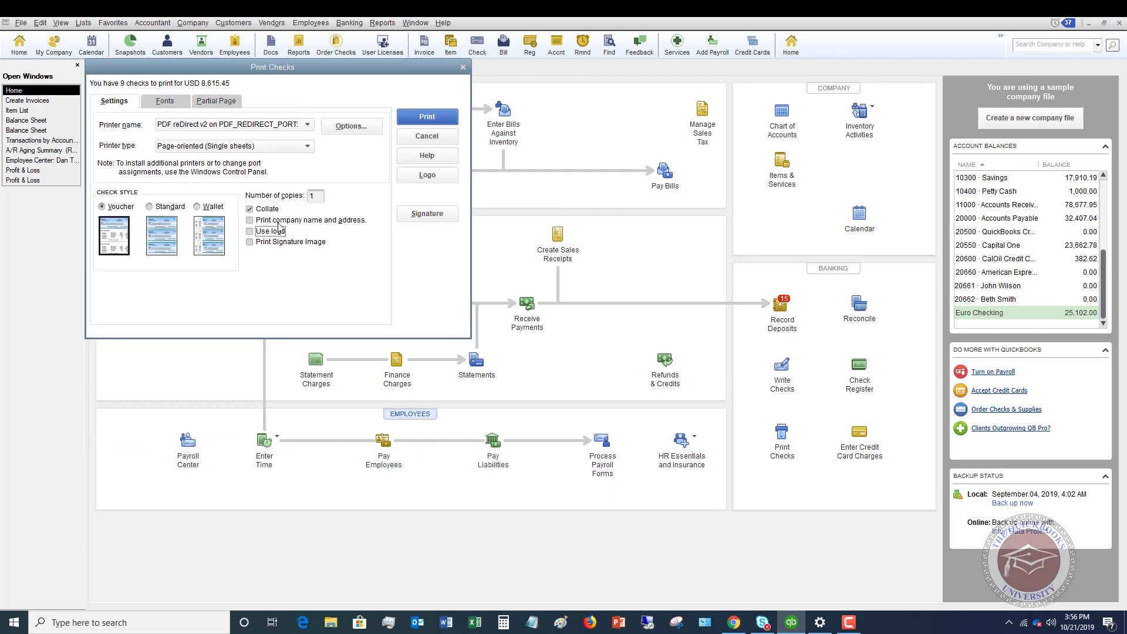
{"action": "left_click", "coordinate": [252, 241]}
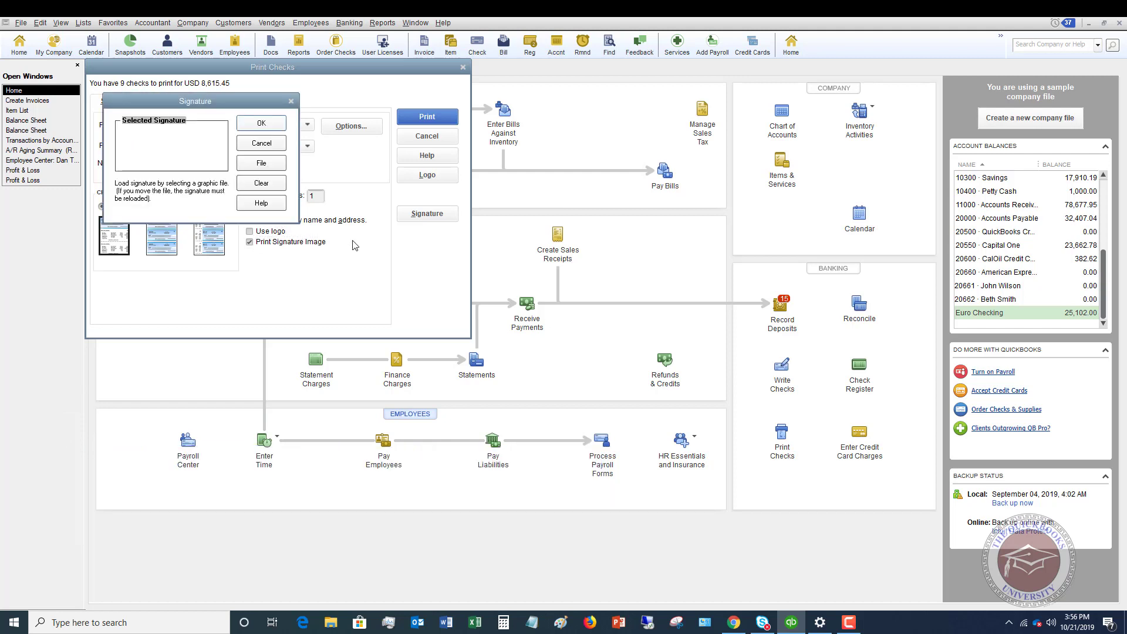
{"action": "left_click", "coordinate": [261, 143]}
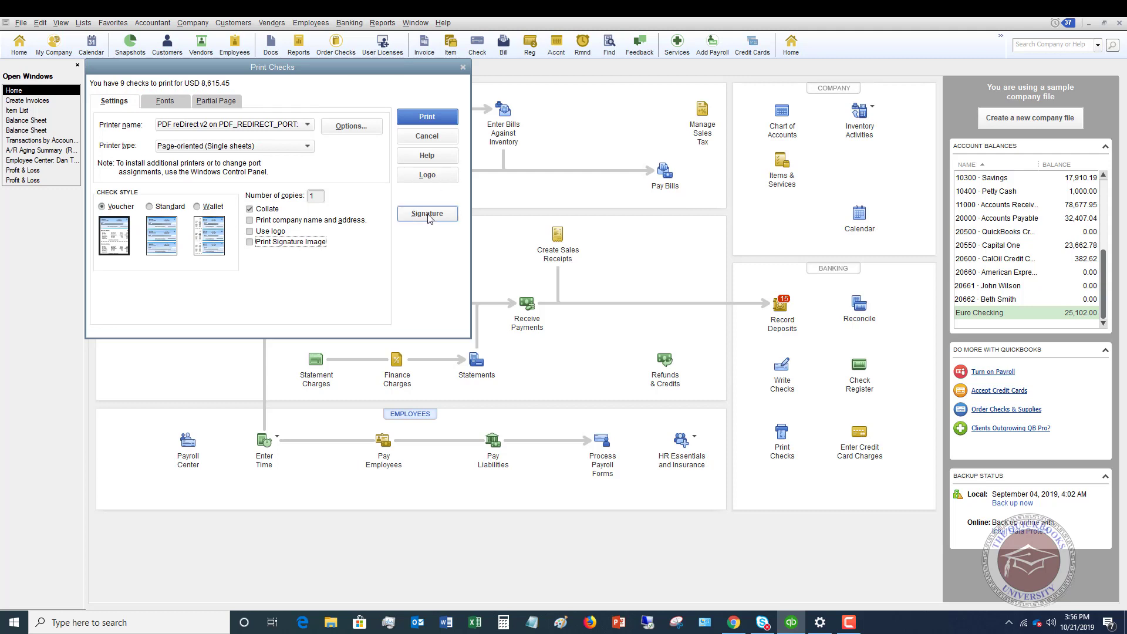
- Review the font and partial page settings for check printing, and cancel out of the print settings
{"action": "left_click", "coordinate": [164, 101]}
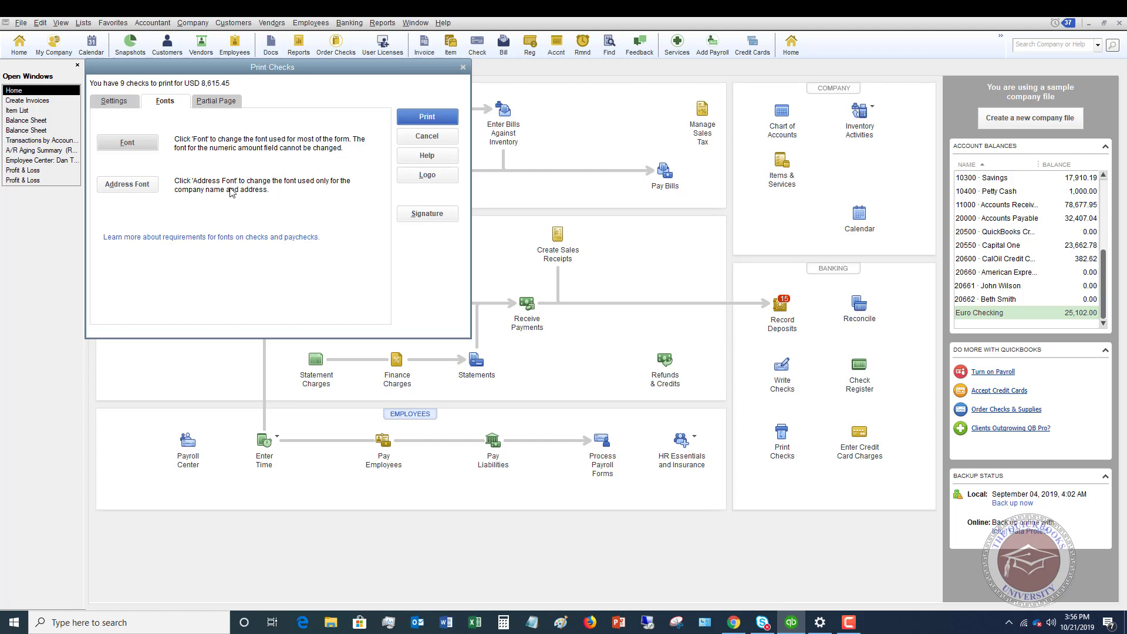
{"action": "left_click", "coordinate": [220, 101]}
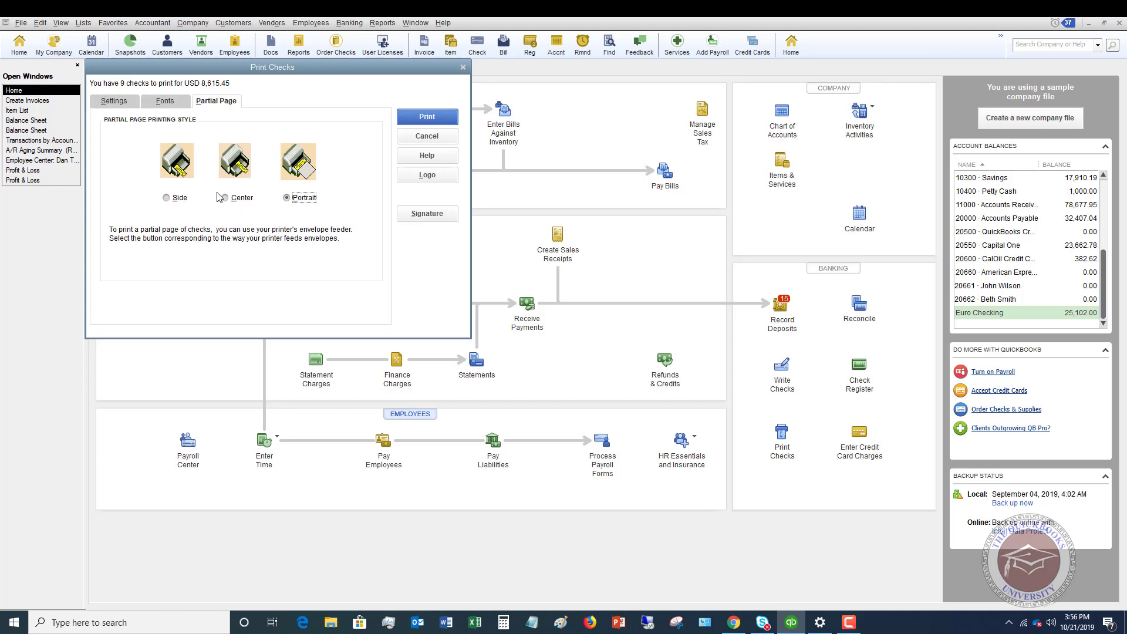
{"action": "left_click", "coordinate": [122, 103]}
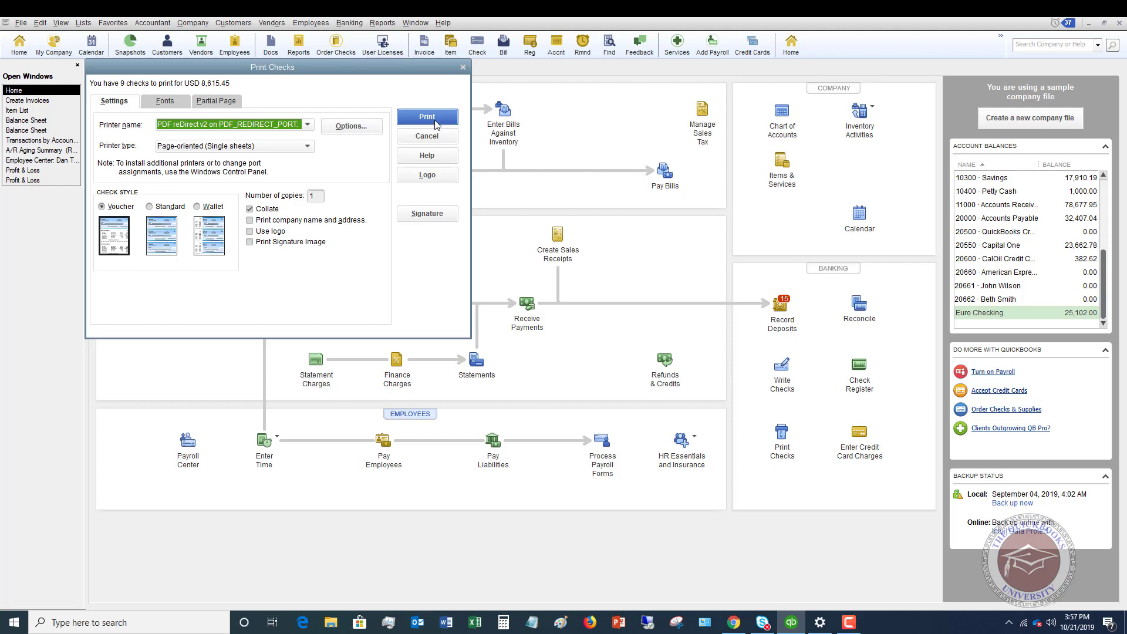
{"action": "left_click", "coordinate": [433, 139]}
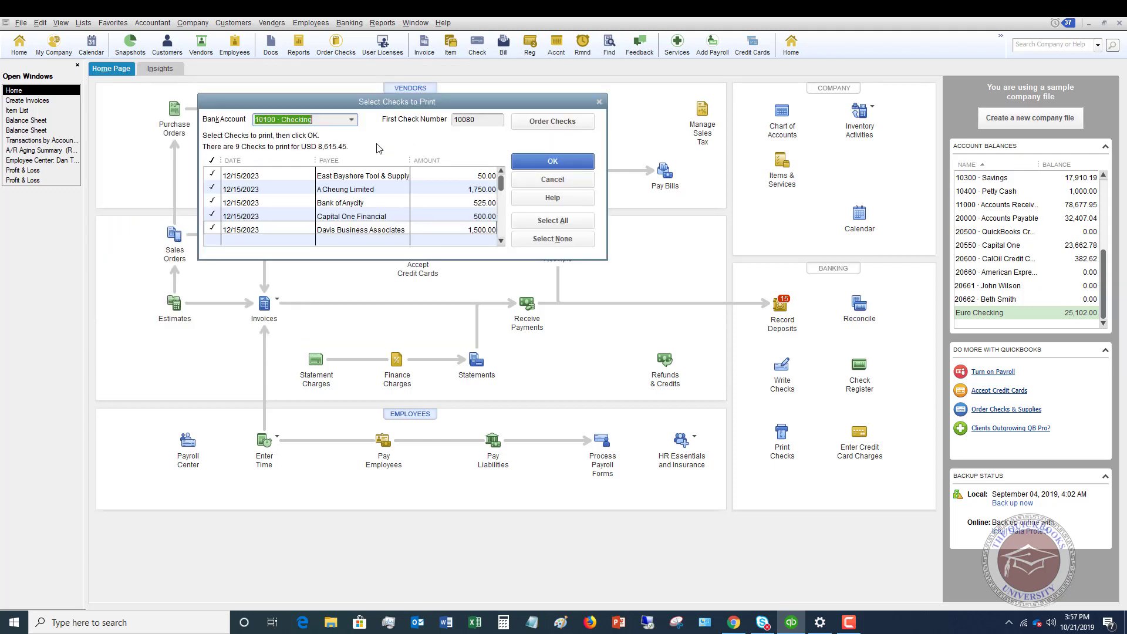